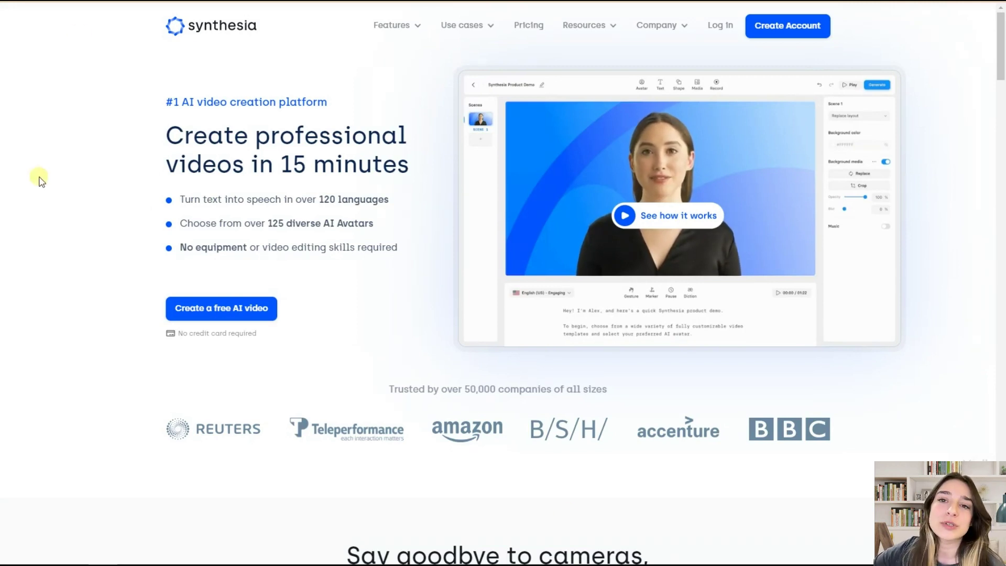
Step: Open Synthesia's free AI video form with the Learning & Development template and welcome script
{"action": "left_click", "coordinate": [193, 318]}
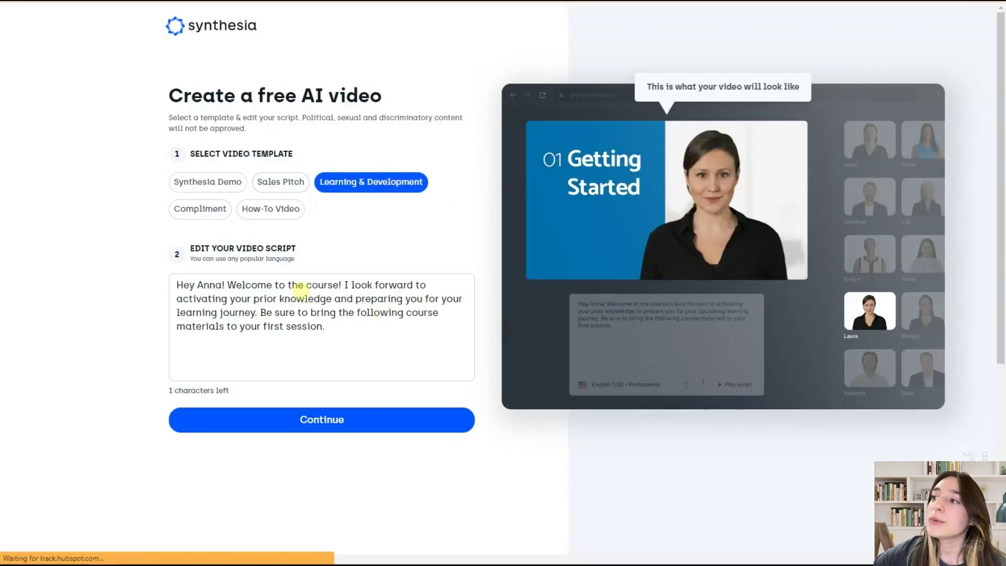
Step: Select the sample script, continue to signup, and fill in first name and the suggested email
{"action": "left_click_drag", "start_coordinate": [328, 328], "coordinate": [162, 255]}
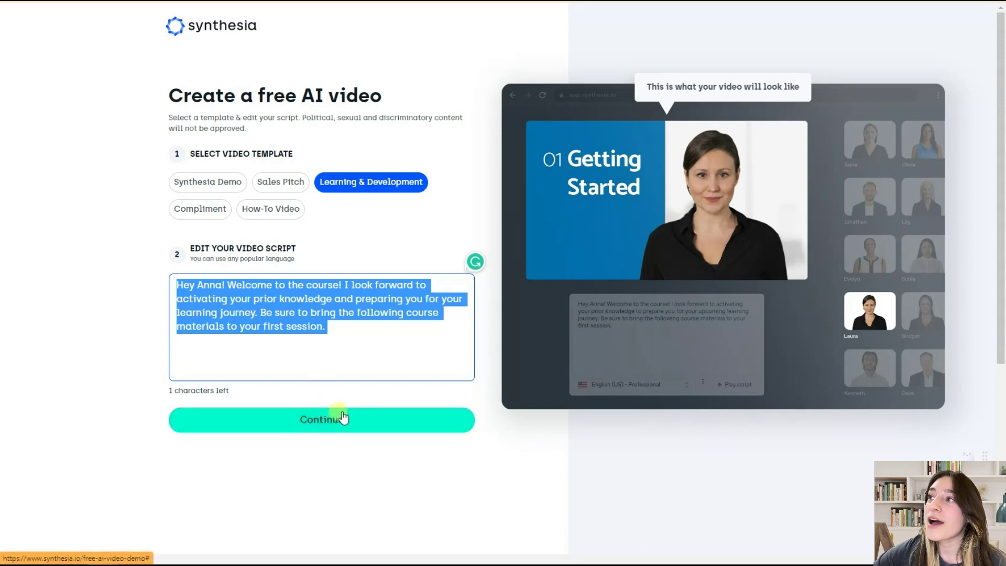
{"action": "left_click", "coordinate": [254, 419]}
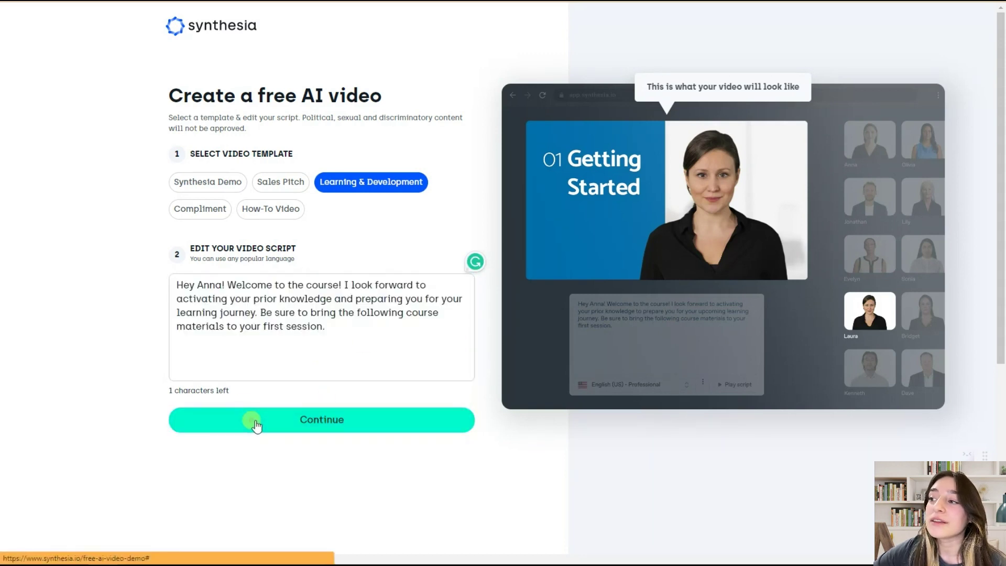
{"action": "left_click", "coordinate": [258, 180]}
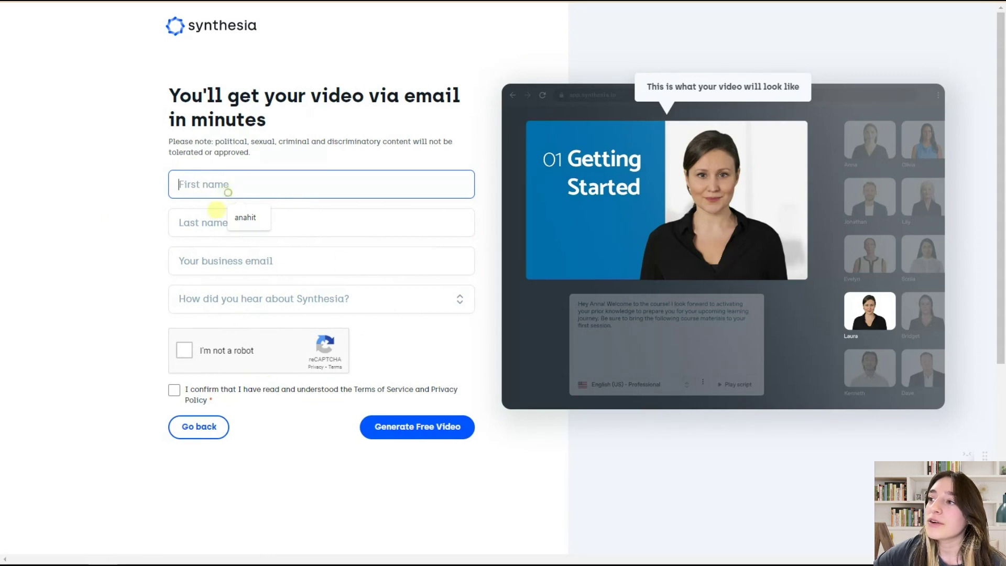
{"action": "left_click", "coordinate": [218, 254]}
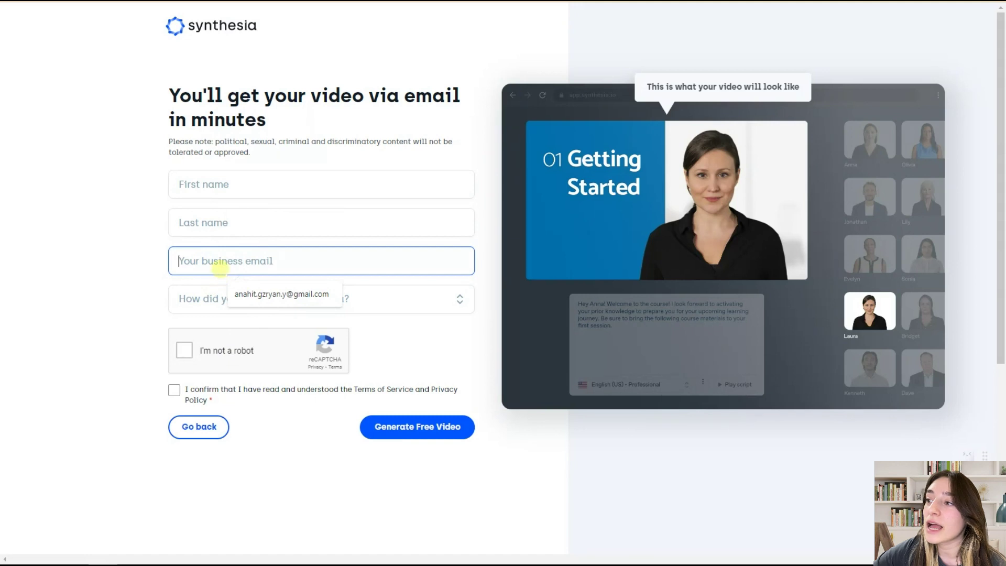
{"action": "left_click", "coordinate": [240, 294]}
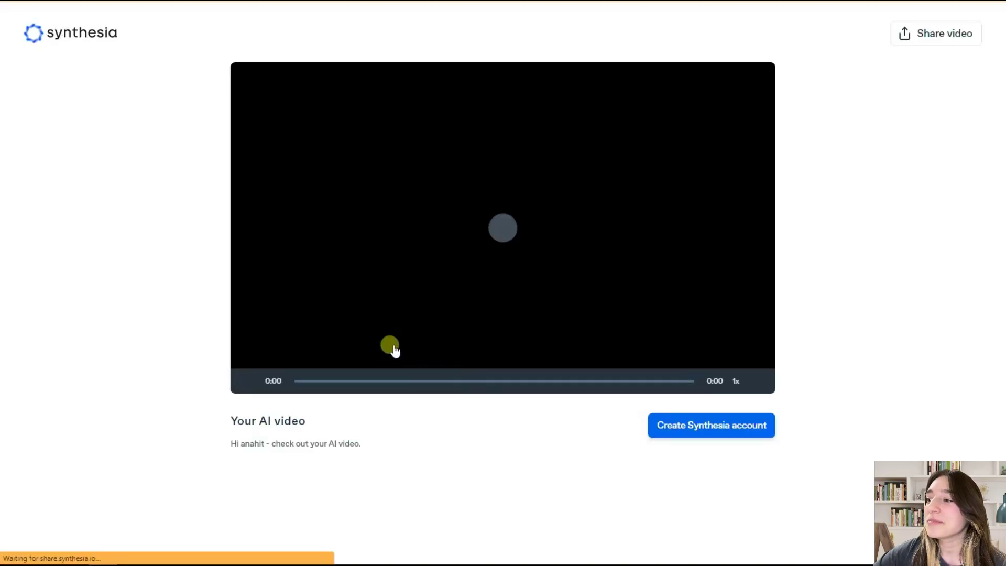
Step: Play the generated 'Your AI video' in the Synthesia player
{"action": "left_click", "coordinate": [254, 378]}
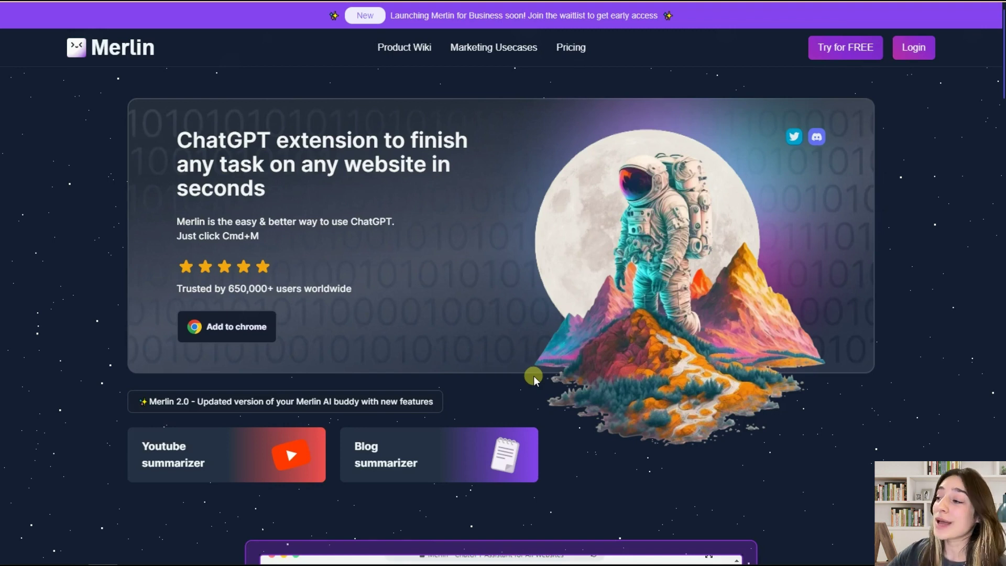
{"action": "scroll", "coordinate": [533, 375], "scroll_direction": "down", "scroll_amount": 5}
{"action": "scroll", "coordinate": [287, 492], "scroll_direction": "down", "scroll_amount": 7}
{"action": "scroll", "coordinate": [222, 338], "scroll_direction": "down", "scroll_amount": 7}
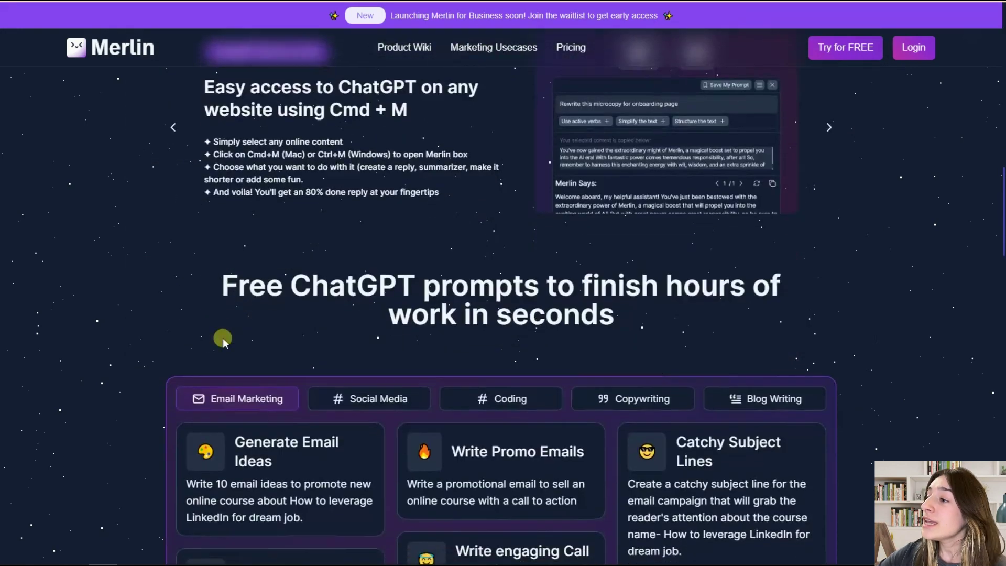
{"action": "scroll", "coordinate": [222, 338], "scroll_direction": "down", "scroll_amount": 5}
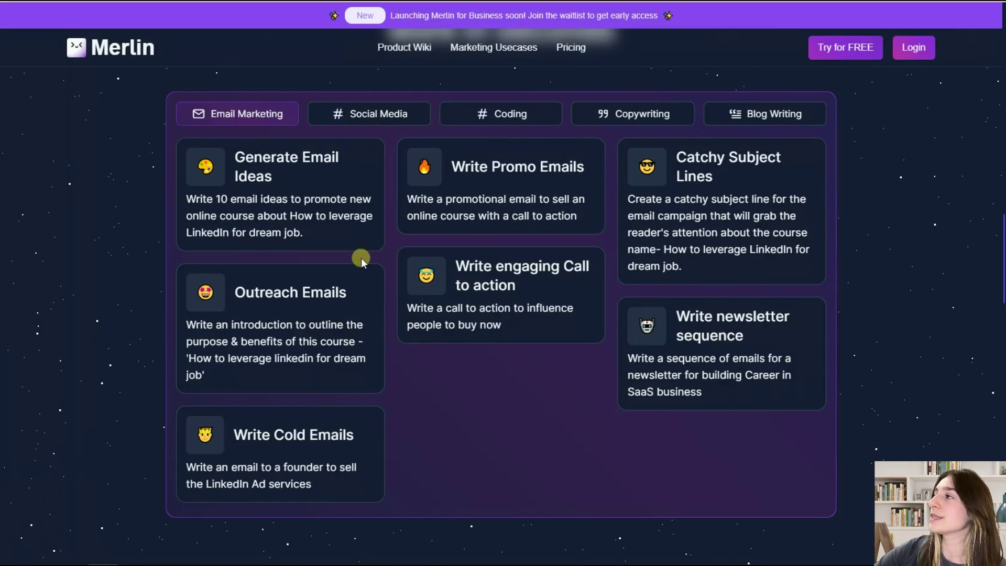
{"action": "scroll", "coordinate": [360, 258], "scroll_direction": "up", "scroll_amount": 5}
{"action": "scroll", "coordinate": [361, 257], "scroll_direction": "up", "scroll_amount": 5}
{"action": "scroll", "coordinate": [360, 258], "scroll_direction": "up", "scroll_amount": 5}
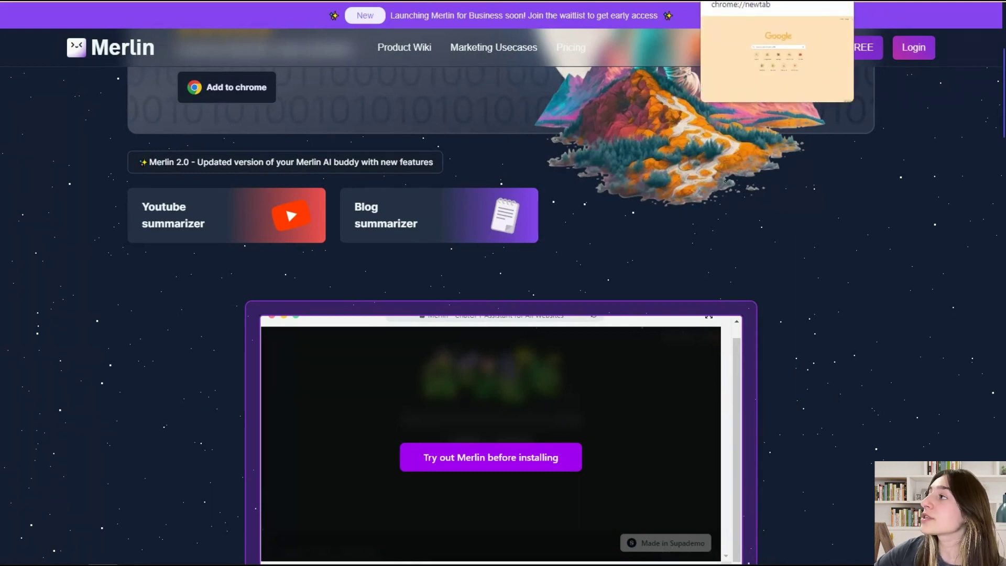
Step: Search 'can you generate a rejection email for hr position?' and review Merlin's drafted email
{"action": "left_click", "coordinate": [744, 1]}
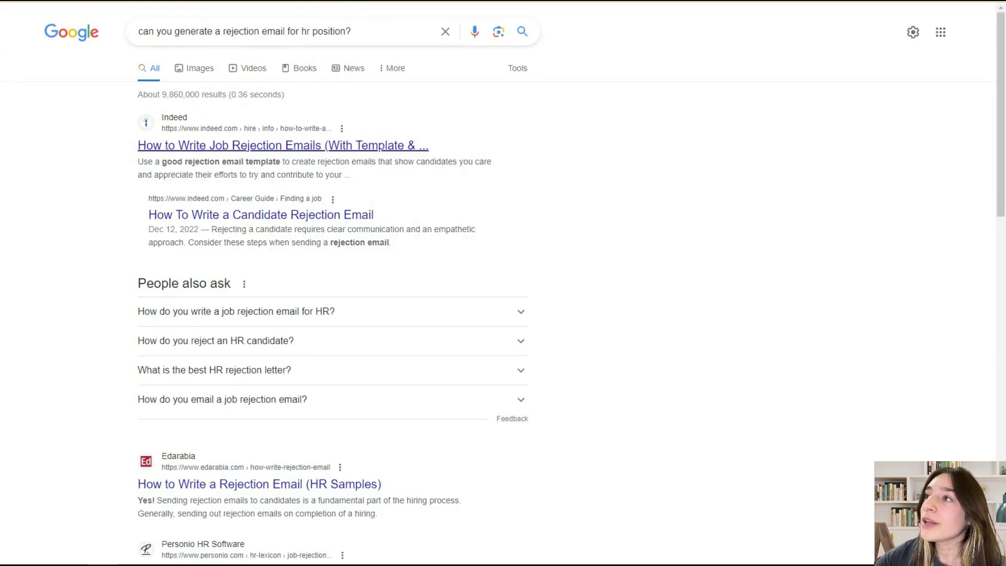
{"action": "left_click_drag", "start_coordinate": [137, 32], "coordinate": [346, 32]}
{"action": "left_click", "coordinate": [348, 31]}
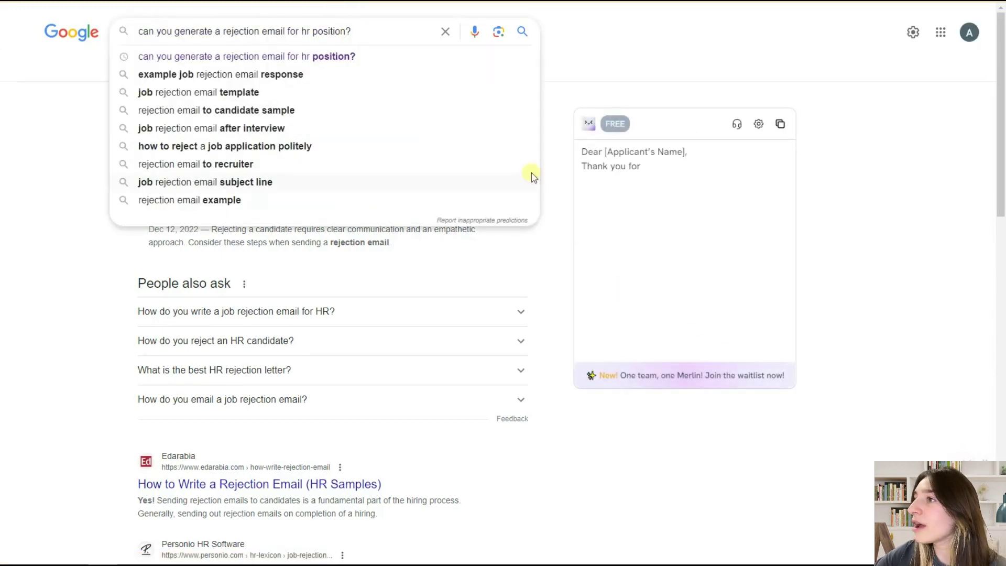
{"action": "left_click", "coordinate": [101, 157]}
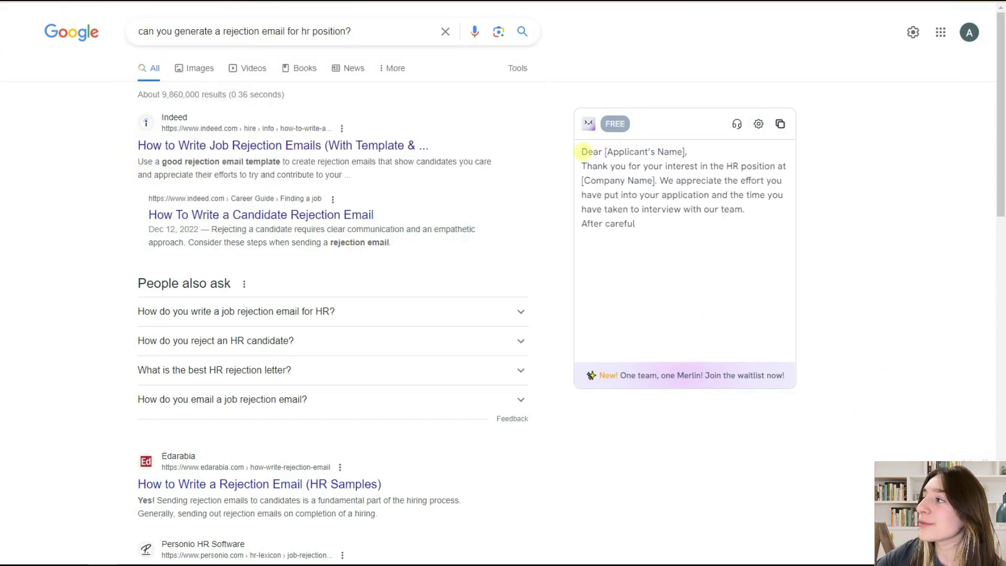
{"action": "scroll", "coordinate": [639, 209], "scroll_direction": "down", "scroll_amount": 1}
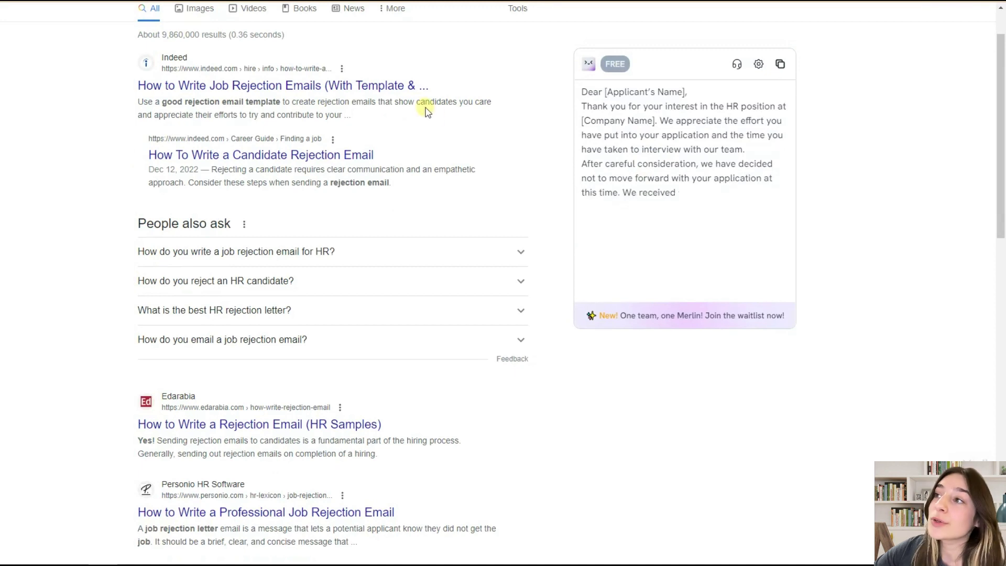
{"action": "scroll", "coordinate": [427, 111], "scroll_direction": "up", "scroll_amount": 1}
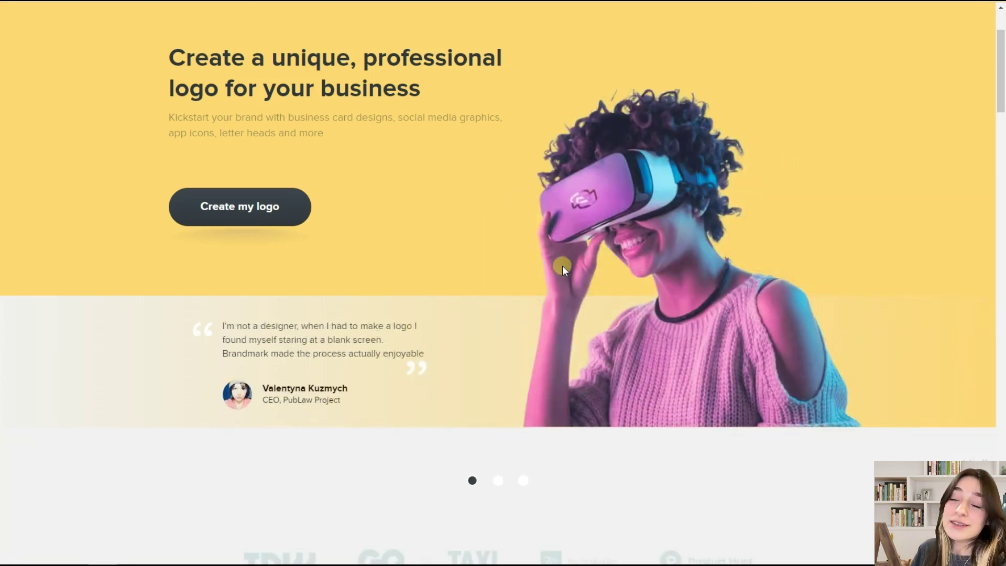
Step: Start a new Brandmark logo with the brand name 'SaaS Space'
{"action": "left_click", "coordinate": [240, 207]}
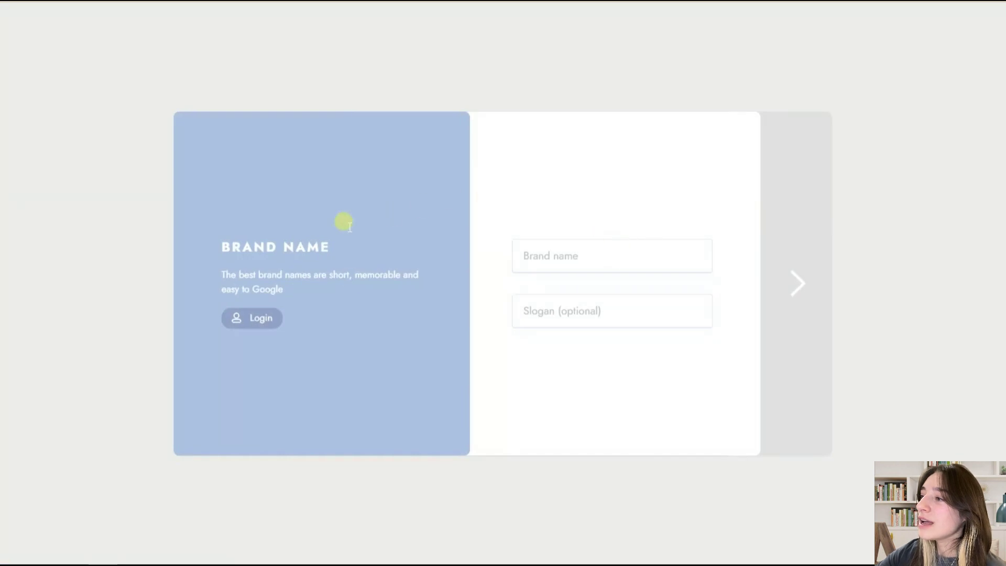
{"action": "left_click", "coordinate": [559, 258]}
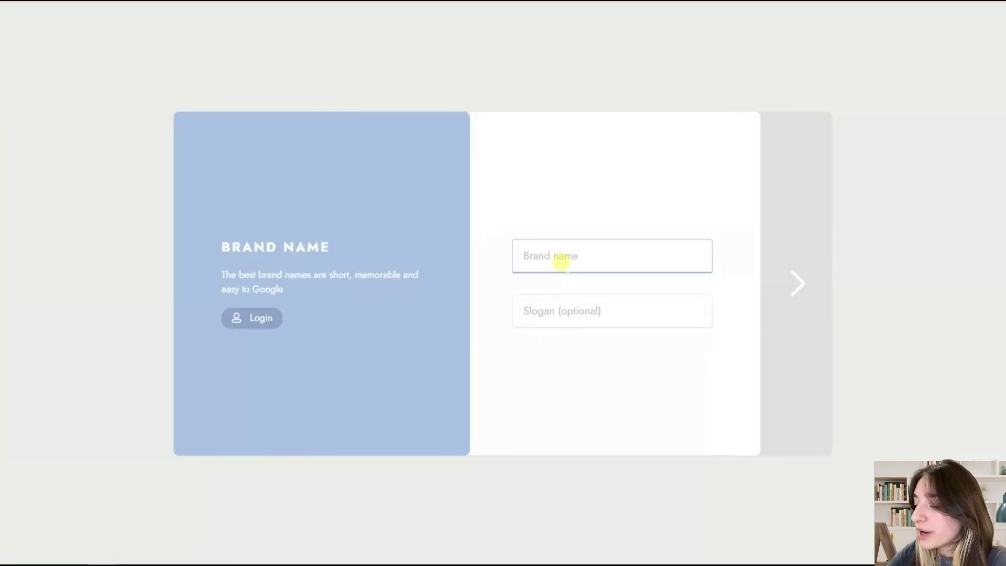
{"action": "type", "text": "SaaS Space"}
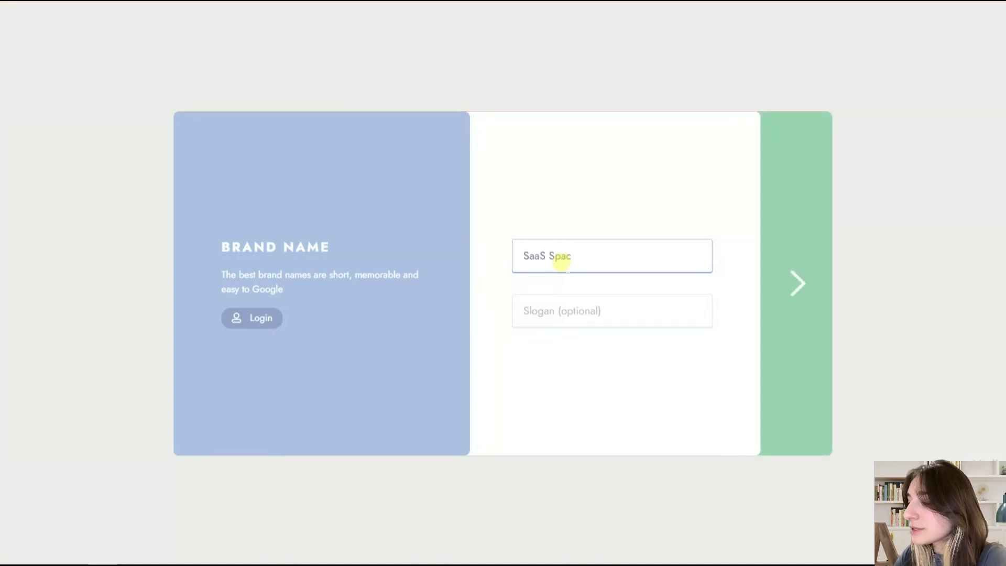
{"action": "left_click", "coordinate": [781, 283]}
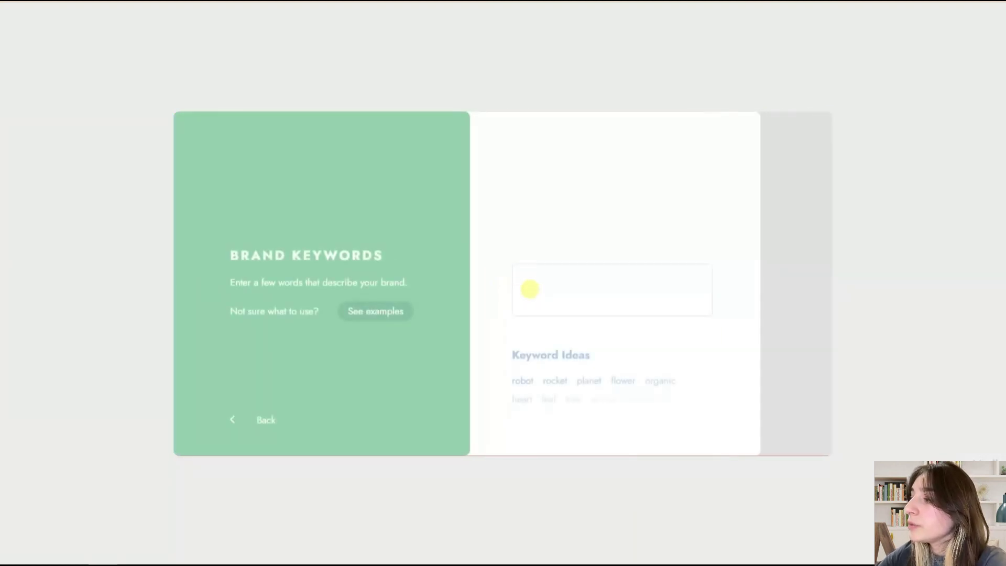
Step: Add the brand keywords rocket, robot and SaaS, then advance to colour style
{"action": "left_click", "coordinate": [530, 284]}
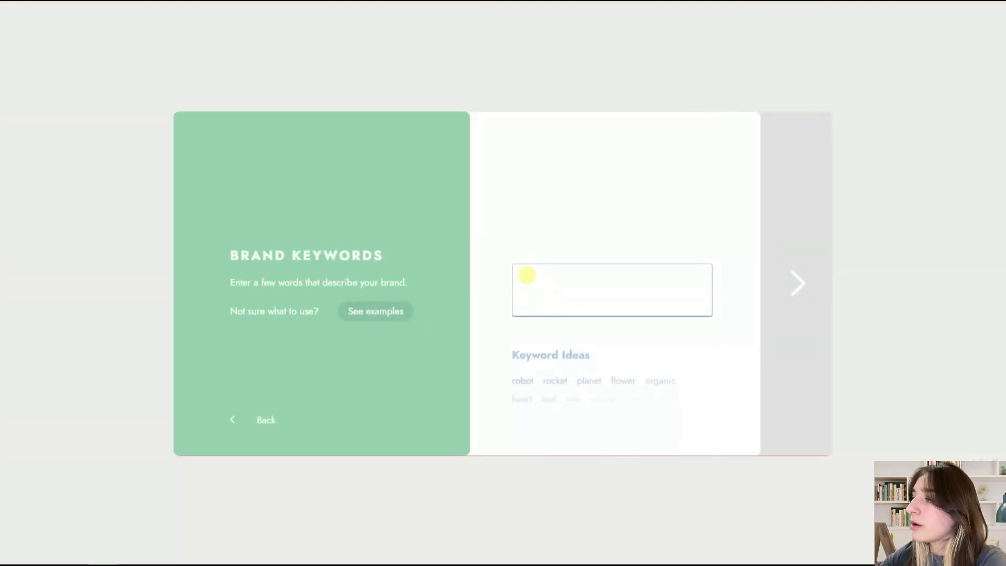
{"action": "left_click", "coordinate": [561, 382]}
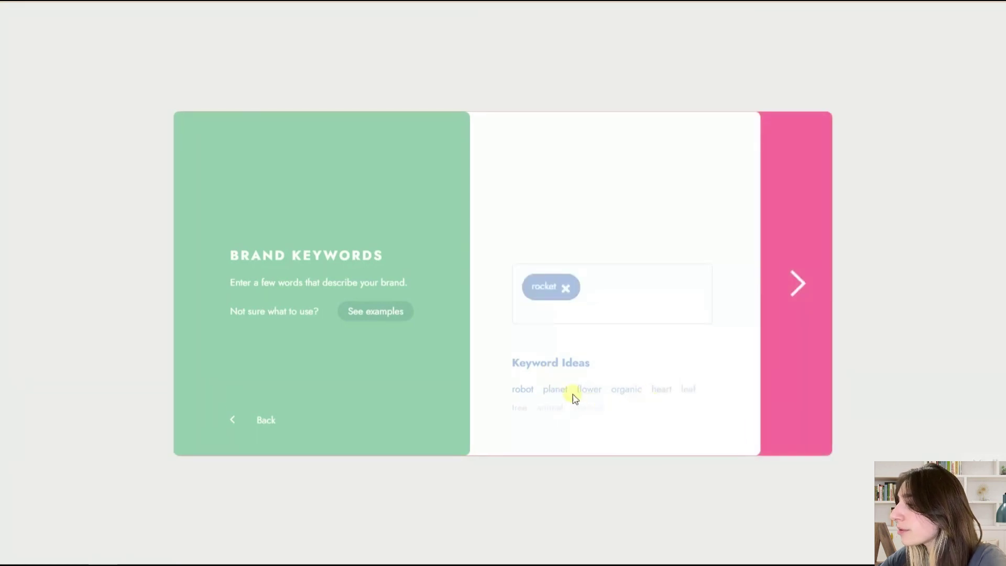
{"action": "left_click", "coordinate": [522, 390]}
{"action": "type", "text": "SaaS"}
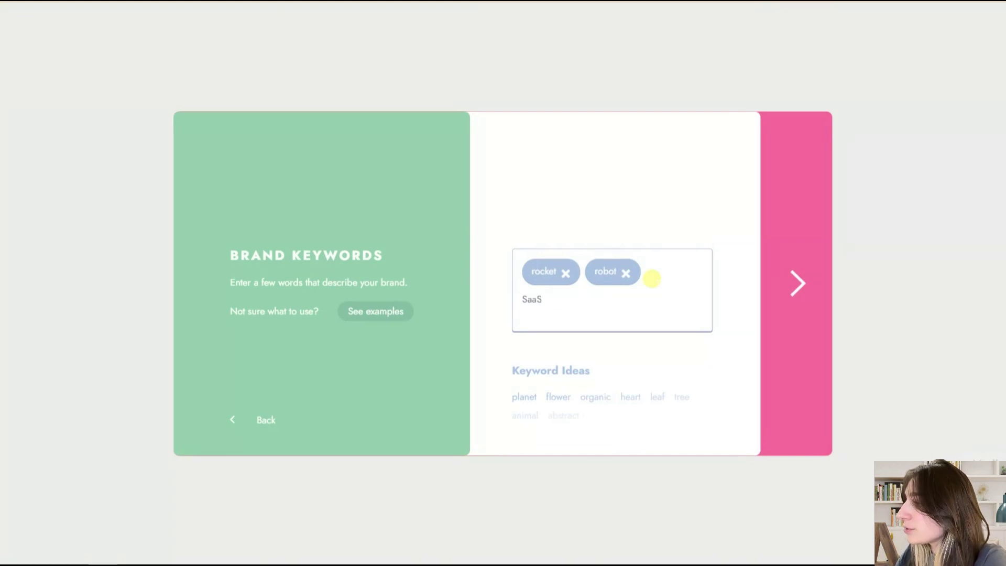
{"action": "key", "text": "Return"}
{"action": "left_click", "coordinate": [795, 276]}
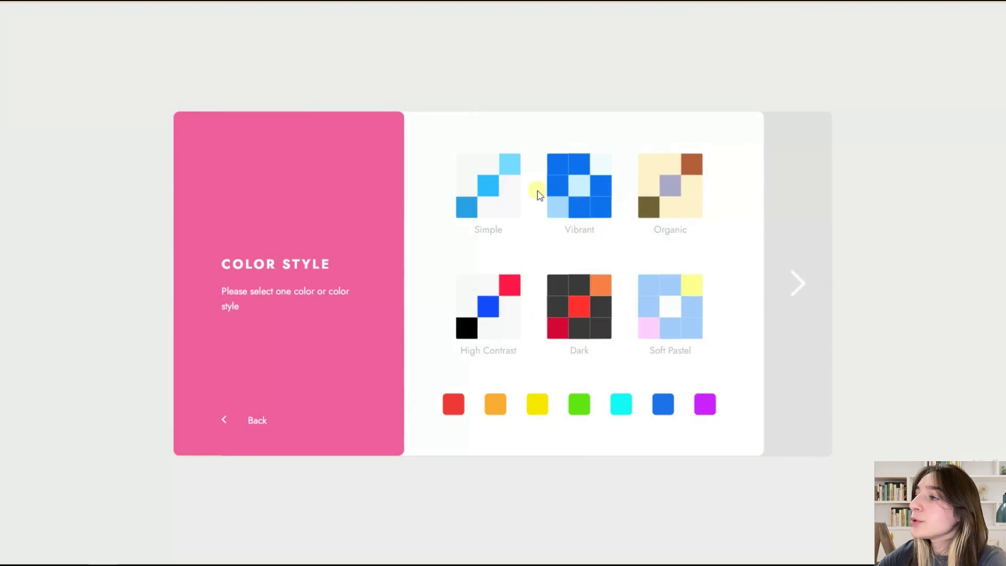
Step: Choose the Vibrant colour style, generate logos, and edit the rocket SaaS Space design
{"action": "left_click", "coordinate": [594, 204]}
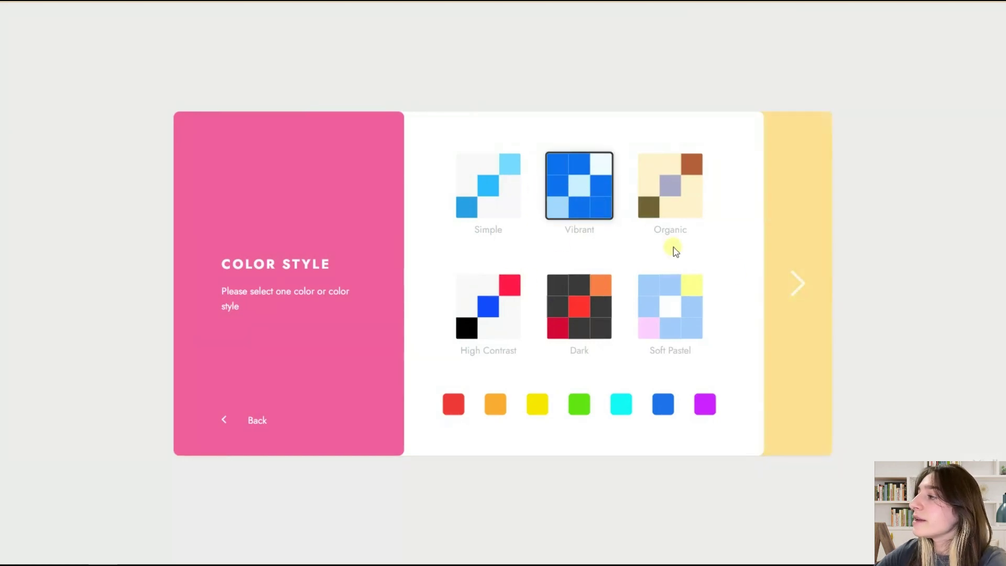
{"action": "left_click", "coordinate": [810, 311]}
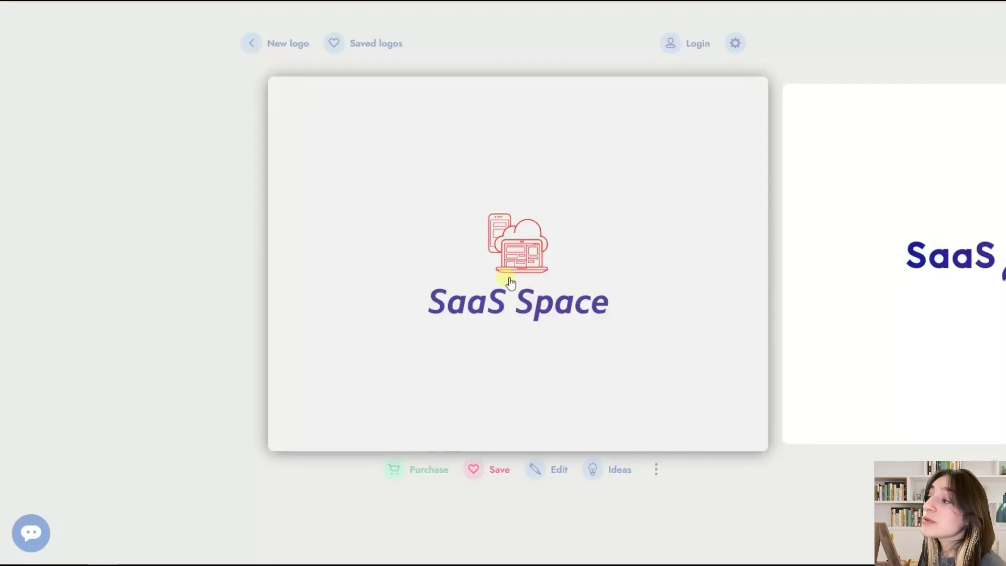
{"action": "left_click", "coordinate": [799, 196]}
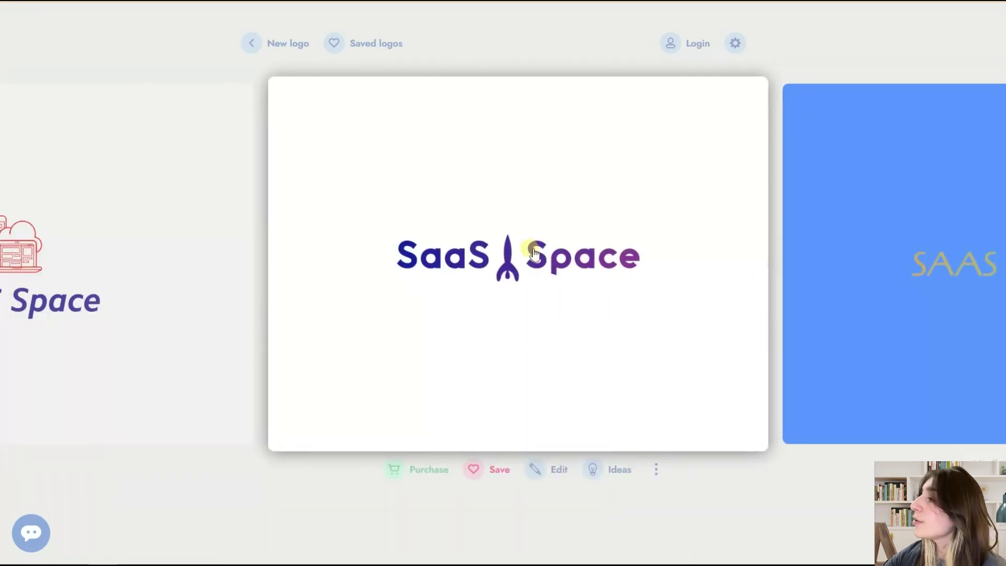
{"action": "left_click", "coordinate": [925, 271]}
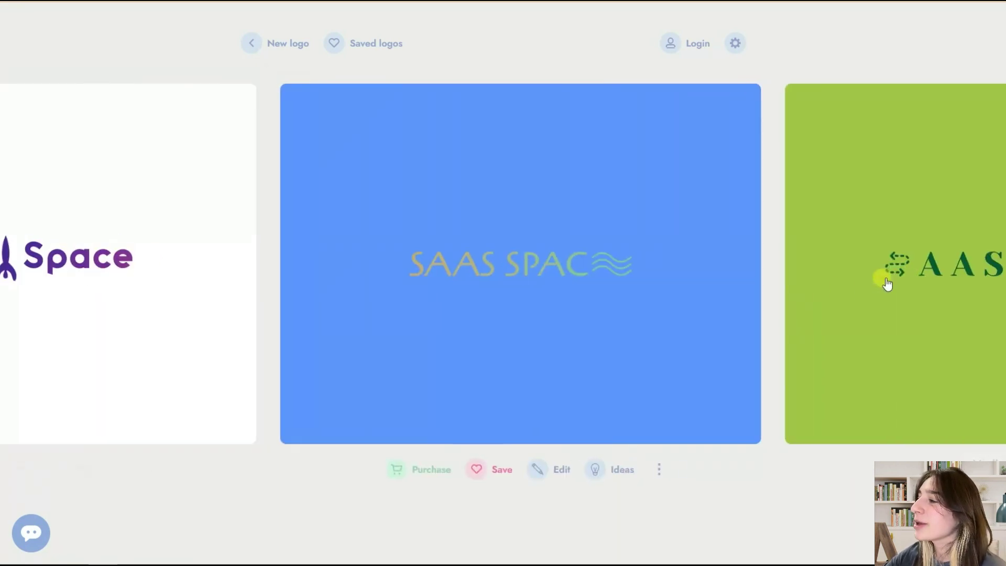
{"action": "left_click", "coordinate": [221, 250]}
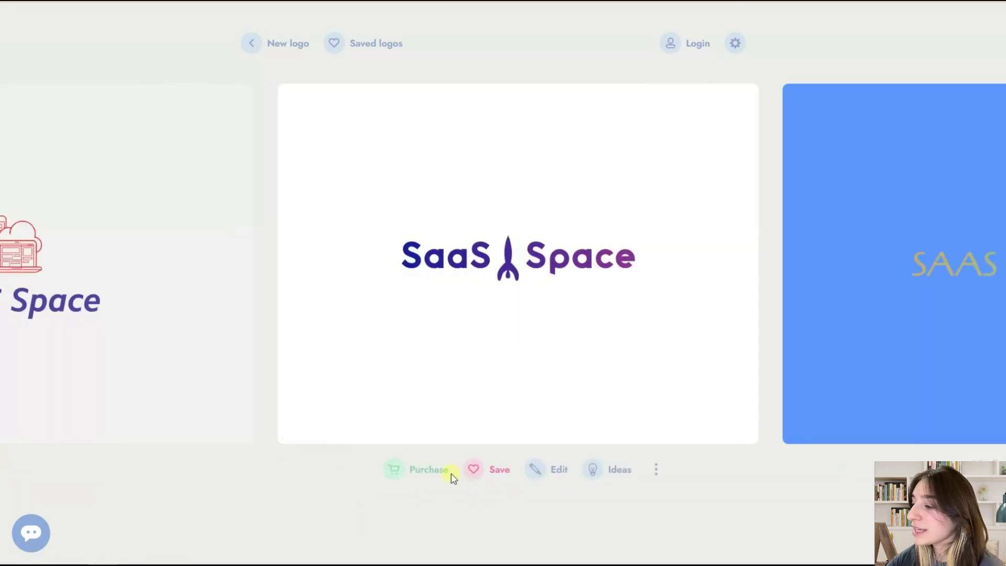
{"action": "left_click", "coordinate": [540, 469]}
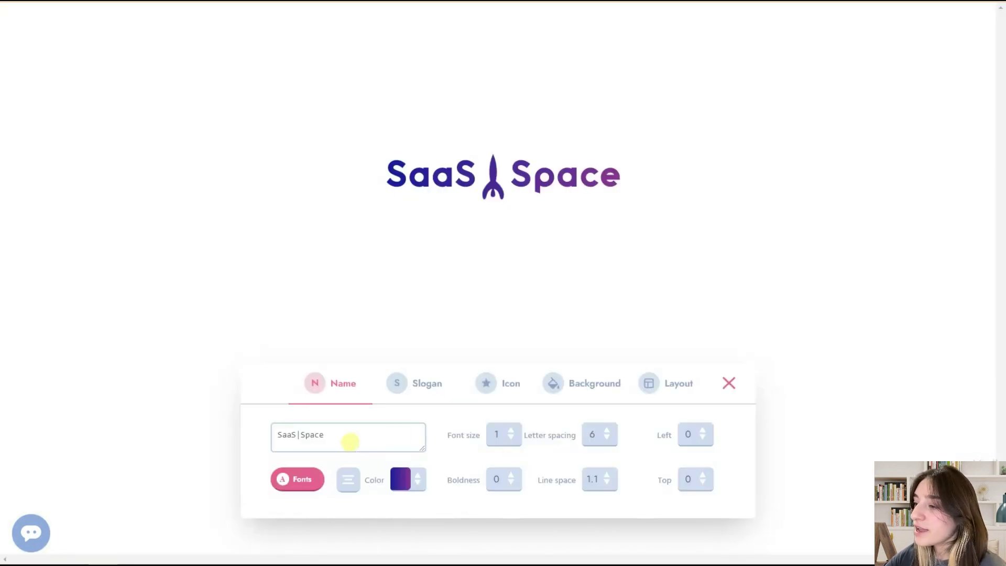
Step: Select the logo's Name text field in the Brandmark editor
{"action": "left_click", "coordinate": [341, 436]}
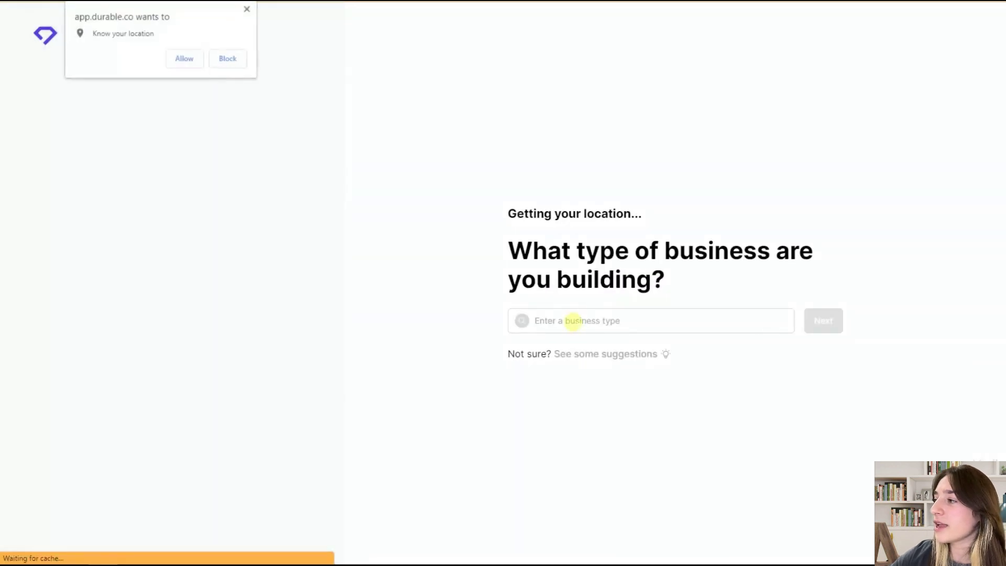
Step: Choose Digital Marketing as the Durable business type and enter the name 'DigiMark'
{"action": "left_click", "coordinate": [574, 321]}
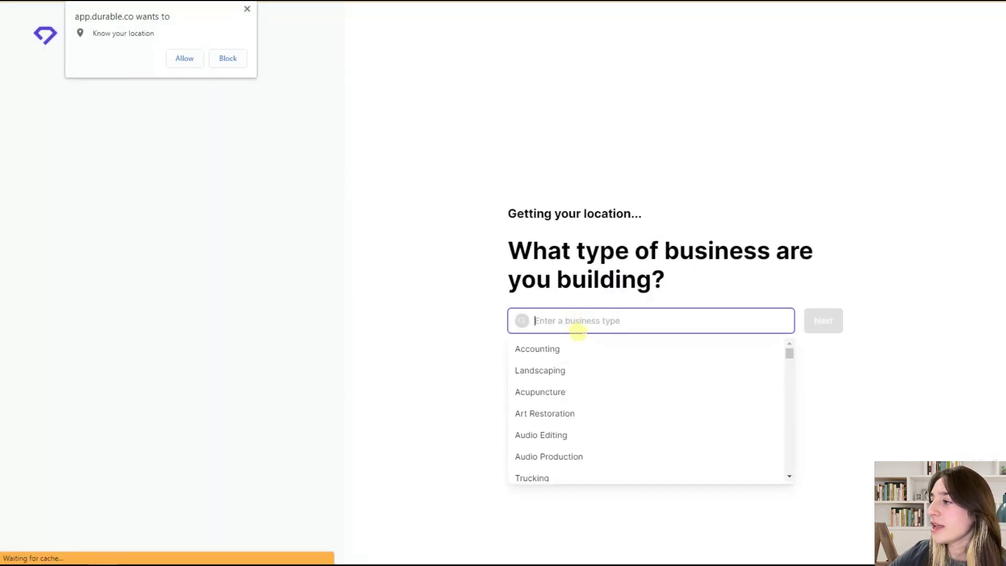
{"action": "left_click", "coordinate": [555, 321]}
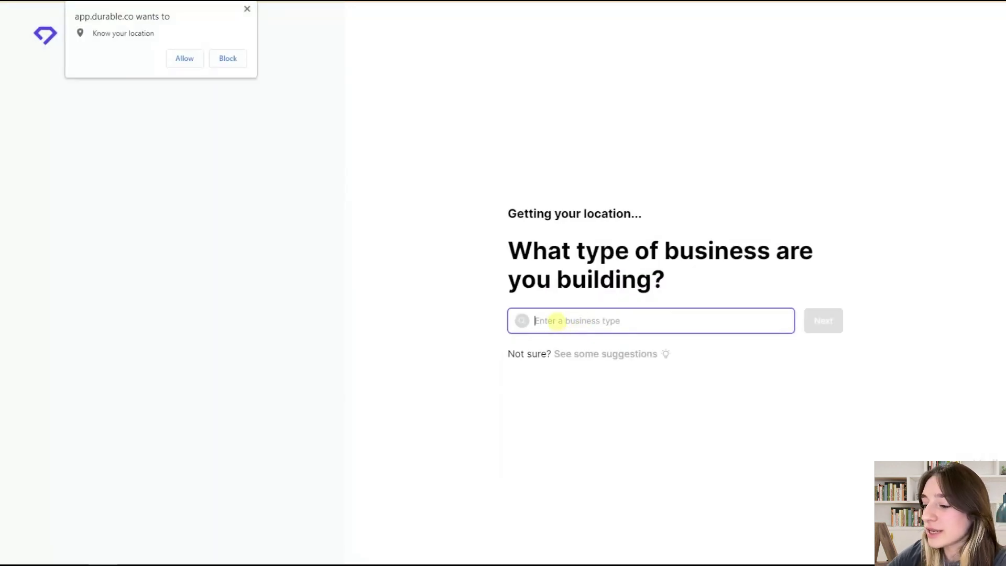
{"action": "type", "text": "digit"}
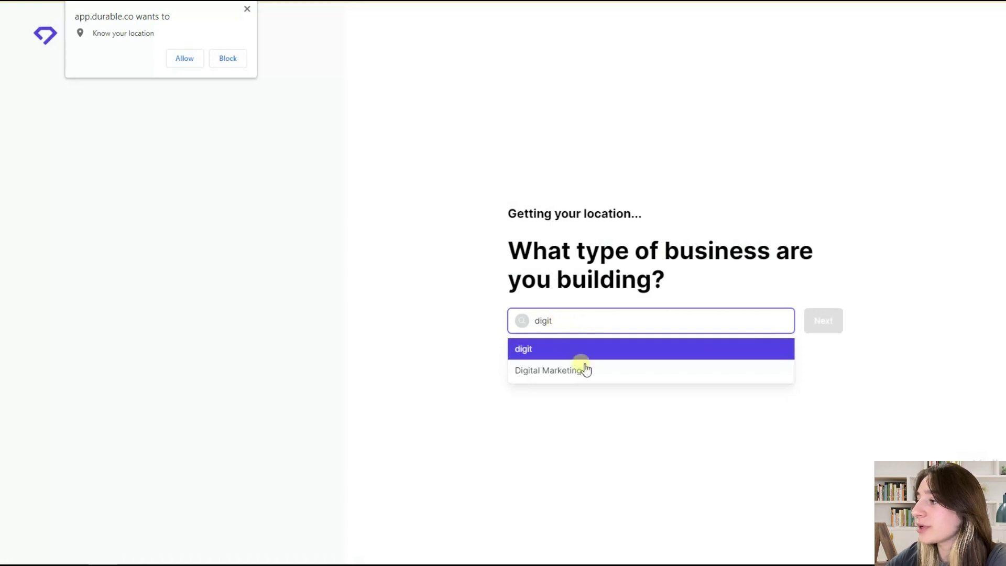
{"action": "left_click", "coordinate": [579, 366]}
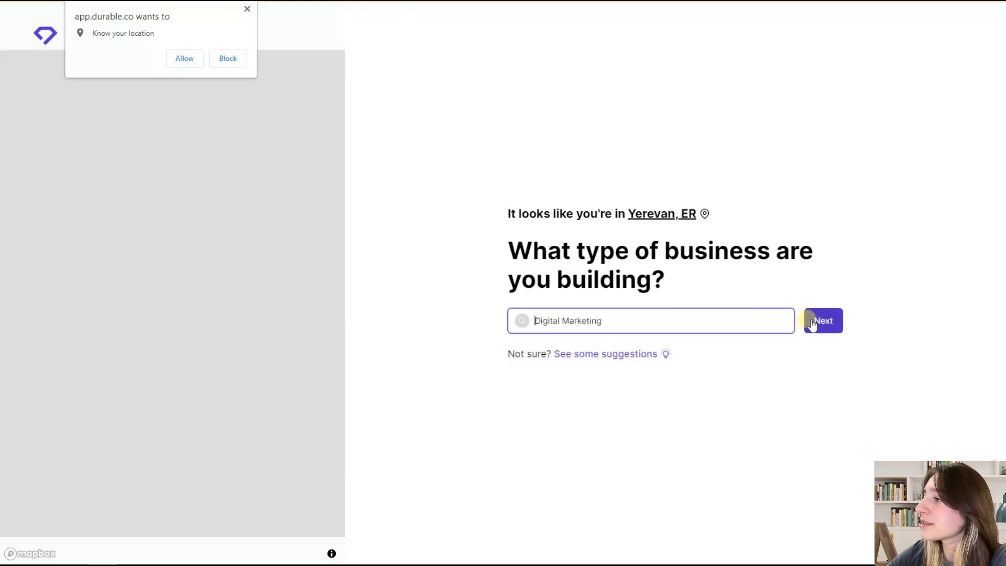
{"action": "left_click", "coordinate": [817, 321]}
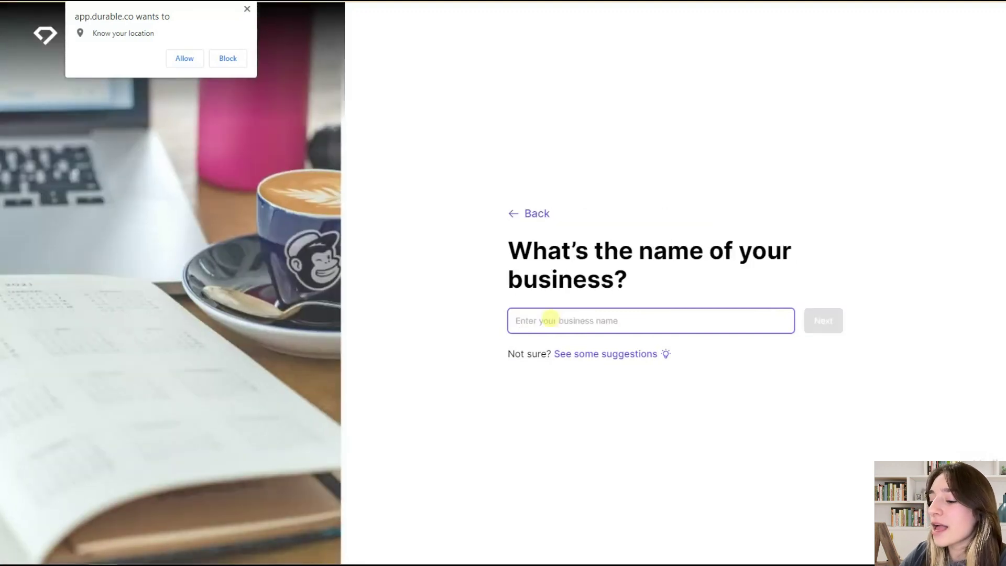
{"action": "type", "text": "D"}
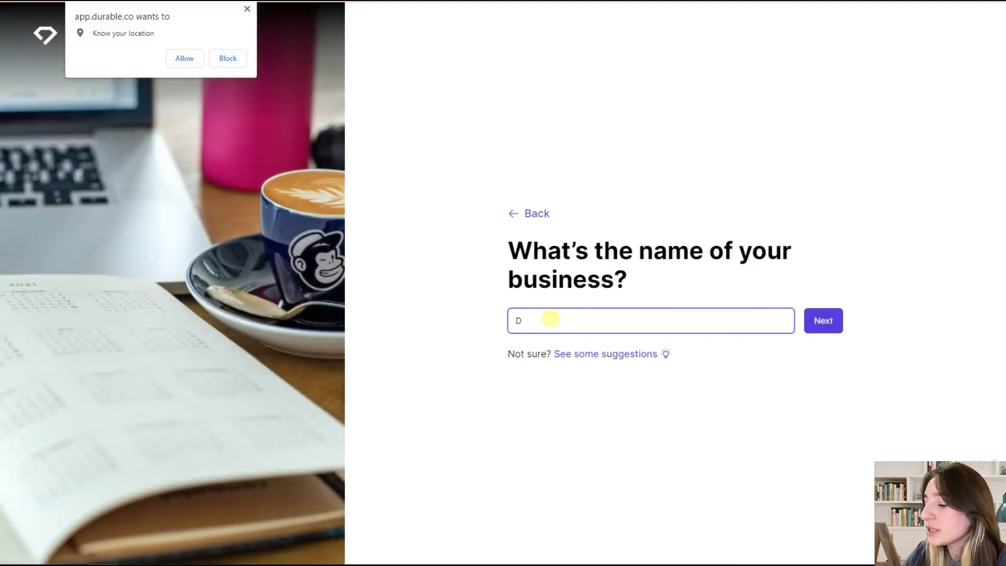
{"action": "type", "text": "igiMar"}
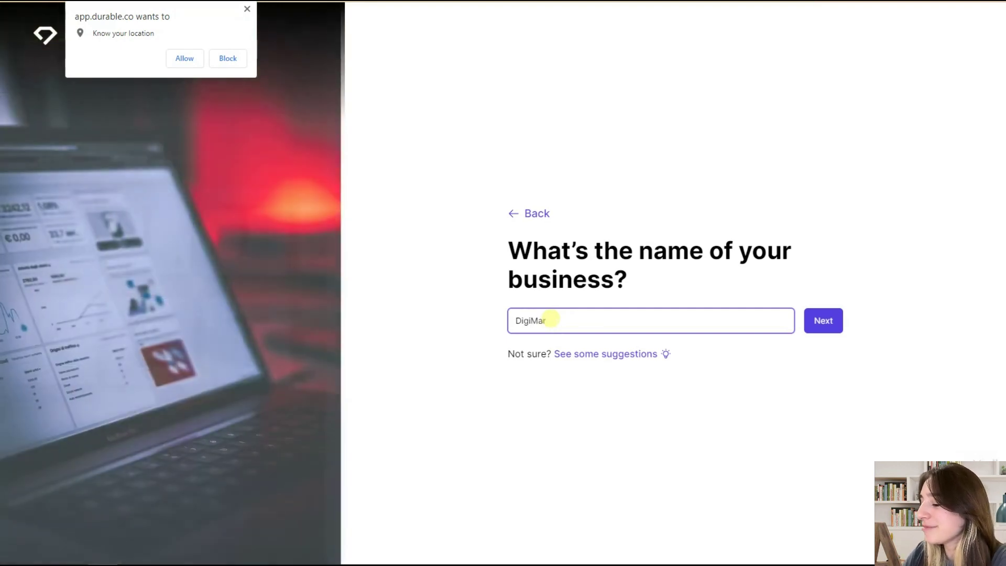
{"action": "type", "text": "k"}
Step: Submit the DigiMark name to generate the website, then view the finished site
{"action": "left_click", "coordinate": [813, 319]}
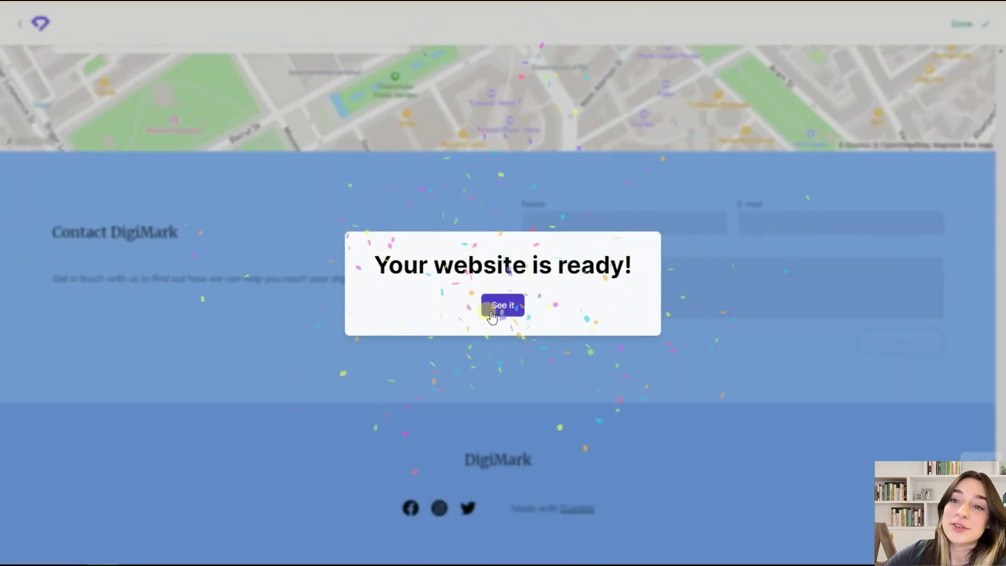
{"action": "left_click", "coordinate": [501, 306]}
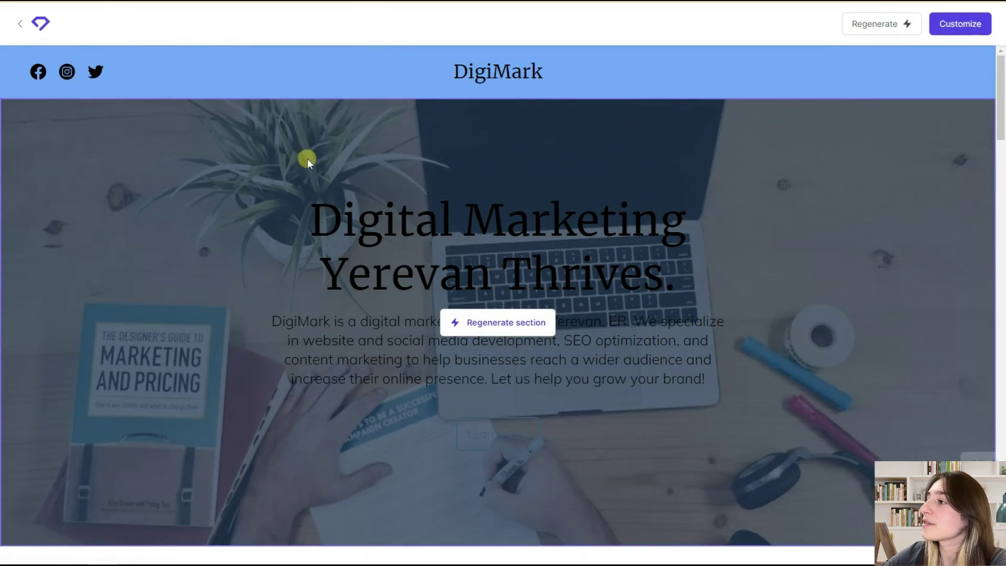
Step: Scroll through the DigiMark hero, SEO and Our Services sections, then start customizing the site
{"action": "scroll", "coordinate": [184, 231], "scroll_direction": "down", "scroll_amount": 3}
{"action": "scroll", "coordinate": [184, 231], "scroll_direction": "down", "scroll_amount": 6}
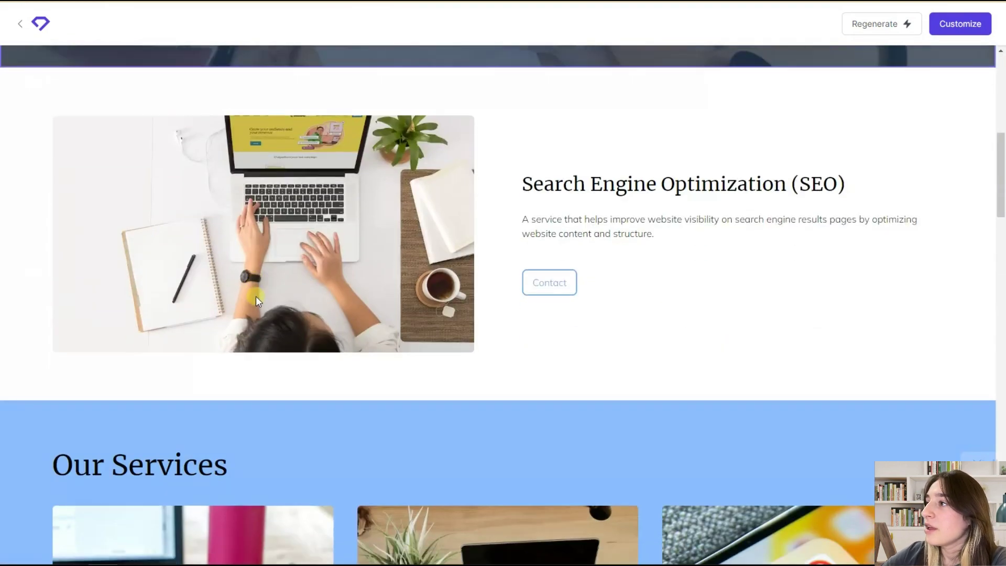
{"action": "scroll", "coordinate": [390, 271], "scroll_direction": "up", "scroll_amount": 1}
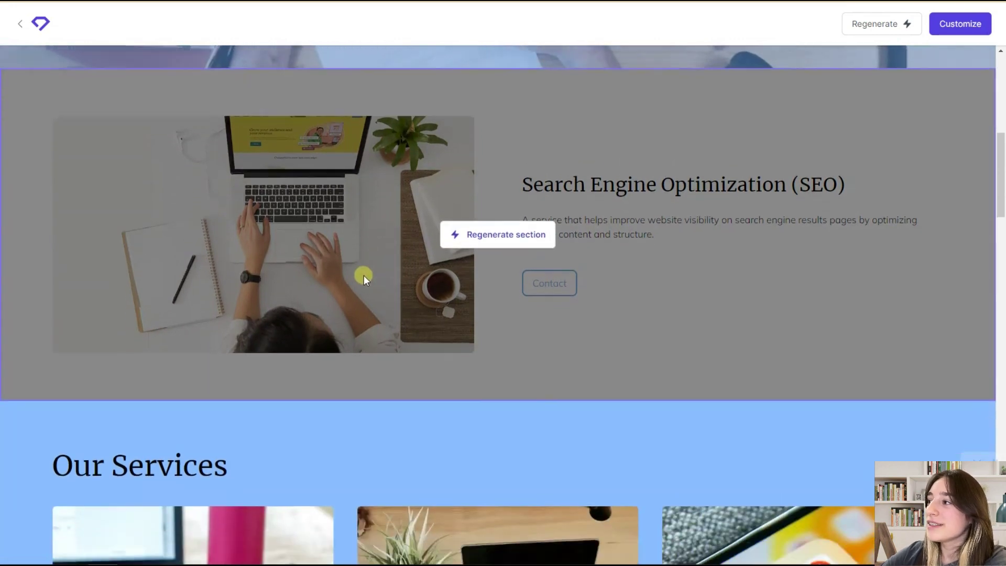
{"action": "scroll", "coordinate": [364, 275], "scroll_direction": "down", "scroll_amount": 5}
{"action": "scroll", "coordinate": [339, 309], "scroll_direction": "down", "scroll_amount": 1}
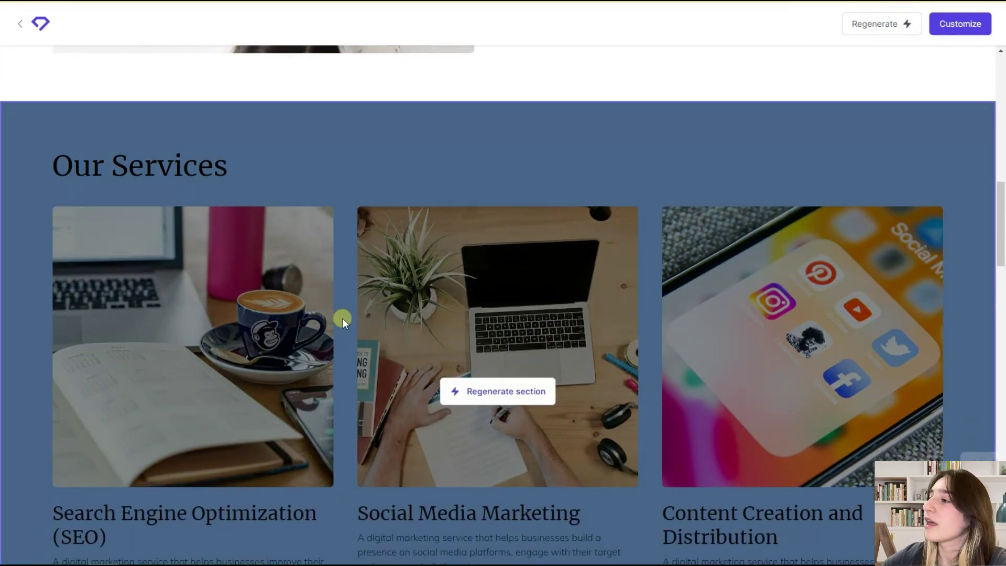
{"action": "scroll", "coordinate": [343, 318], "scroll_direction": "down", "scroll_amount": 1}
{"action": "scroll", "coordinate": [363, 225], "scroll_direction": "down", "scroll_amount": 2}
{"action": "scroll", "coordinate": [365, 310], "scroll_direction": "down", "scroll_amount": 2}
{"action": "scroll", "coordinate": [366, 310], "scroll_direction": "down", "scroll_amount": 5}
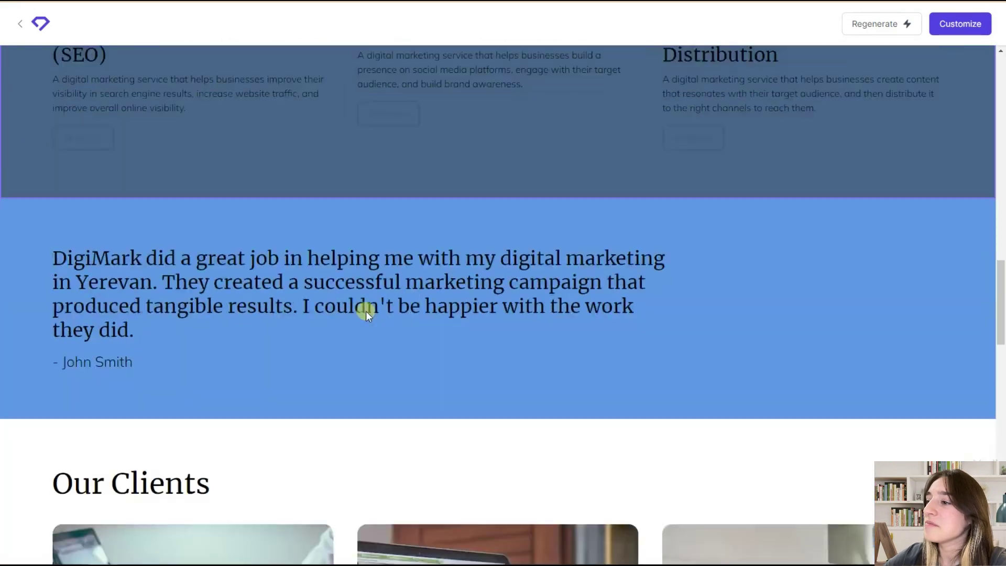
{"action": "scroll", "coordinate": [325, 359], "scroll_direction": "up", "scroll_amount": 9}
{"action": "scroll", "coordinate": [325, 359], "scroll_direction": "up", "scroll_amount": 6}
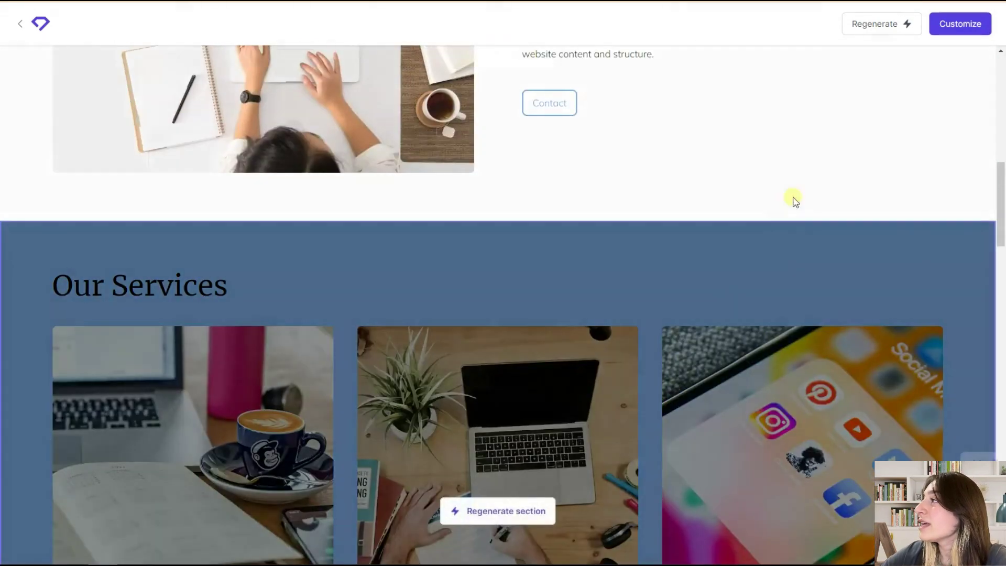
{"action": "left_click", "coordinate": [935, 25]}
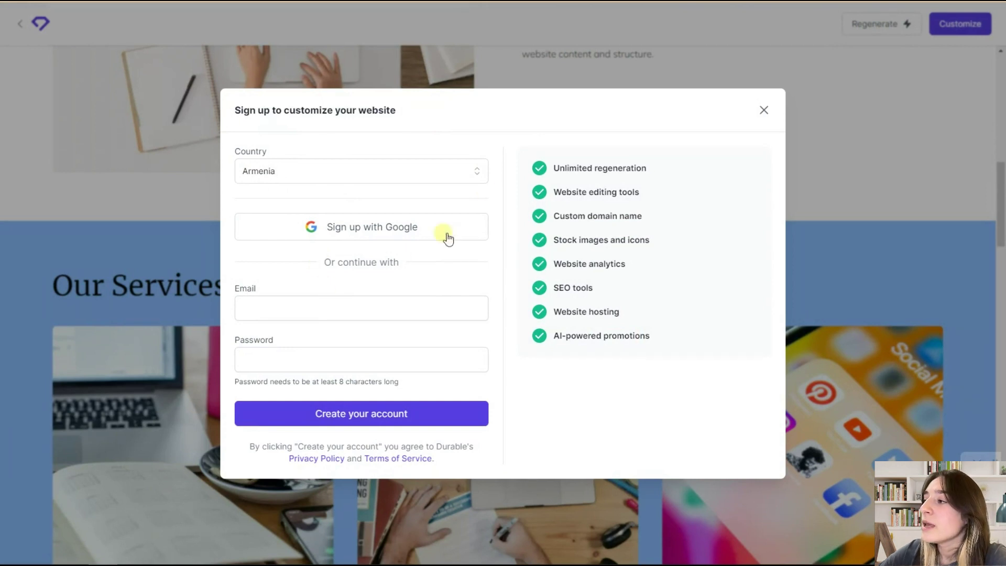
Step: Dismiss Durable's sign-up prompt and retry customizing the DigiMark website
{"action": "left_click", "coordinate": [763, 110]}
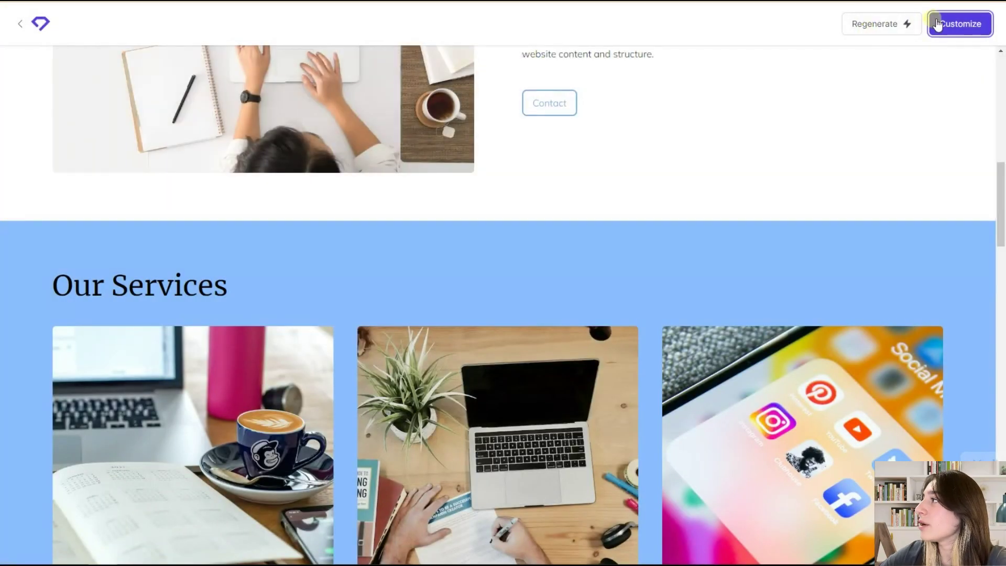
{"action": "left_click", "coordinate": [937, 24]}
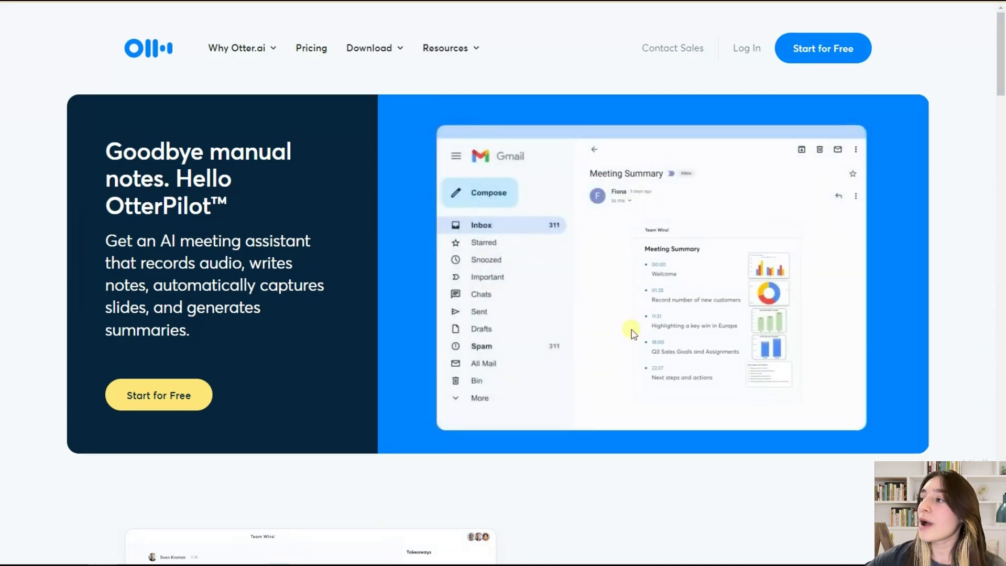
{"action": "scroll", "coordinate": [618, 330], "scroll_direction": "down", "scroll_amount": 5}
{"action": "scroll", "coordinate": [607, 328], "scroll_direction": "down", "scroll_amount": 5}
{"action": "scroll", "coordinate": [607, 329], "scroll_direction": "down", "scroll_amount": 3}
{"action": "scroll", "coordinate": [566, 292], "scroll_direction": "down", "scroll_amount": 2}
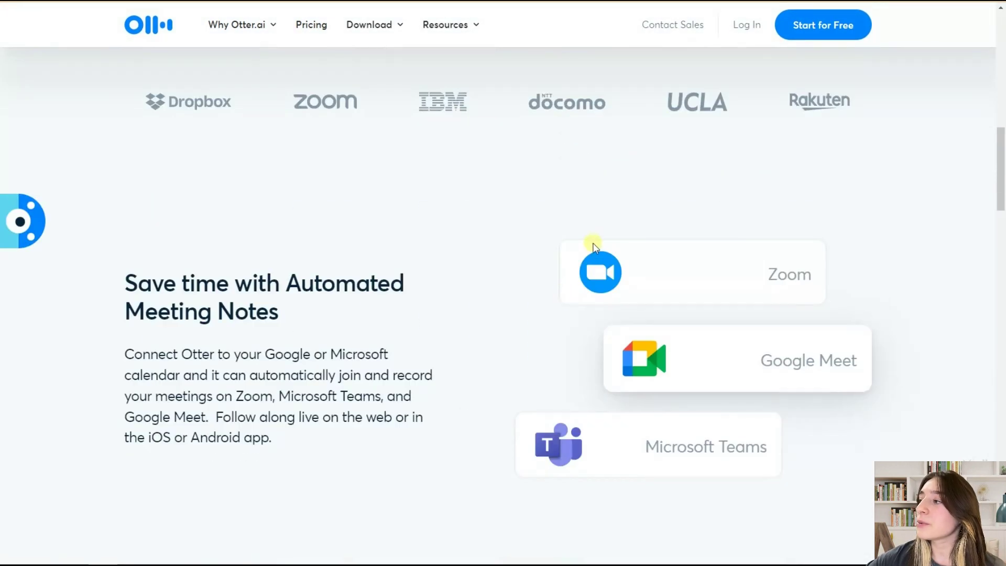
{"action": "scroll", "coordinate": [588, 243], "scroll_direction": "down", "scroll_amount": 1}
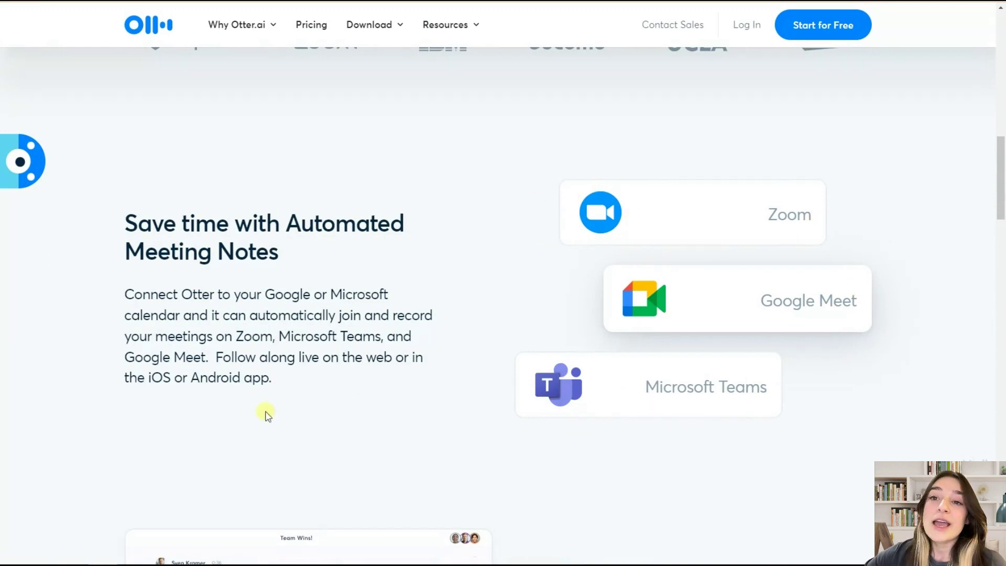
{"action": "scroll", "coordinate": [266, 414], "scroll_direction": "up", "scroll_amount": 8}
{"action": "scroll", "coordinate": [278, 406], "scroll_direction": "up", "scroll_amount": 6}
{"action": "scroll", "coordinate": [292, 400], "scroll_direction": "up", "scroll_amount": 2}
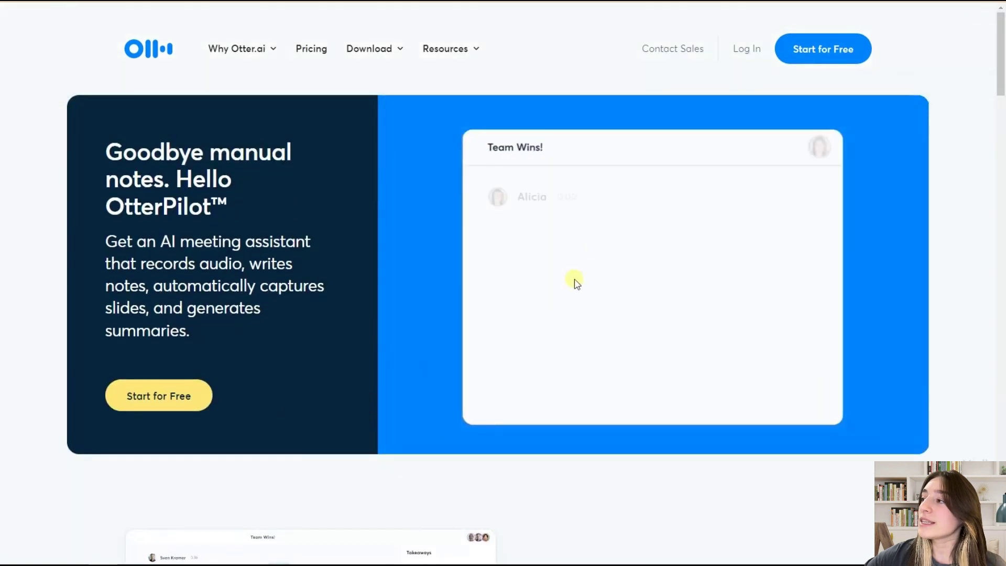